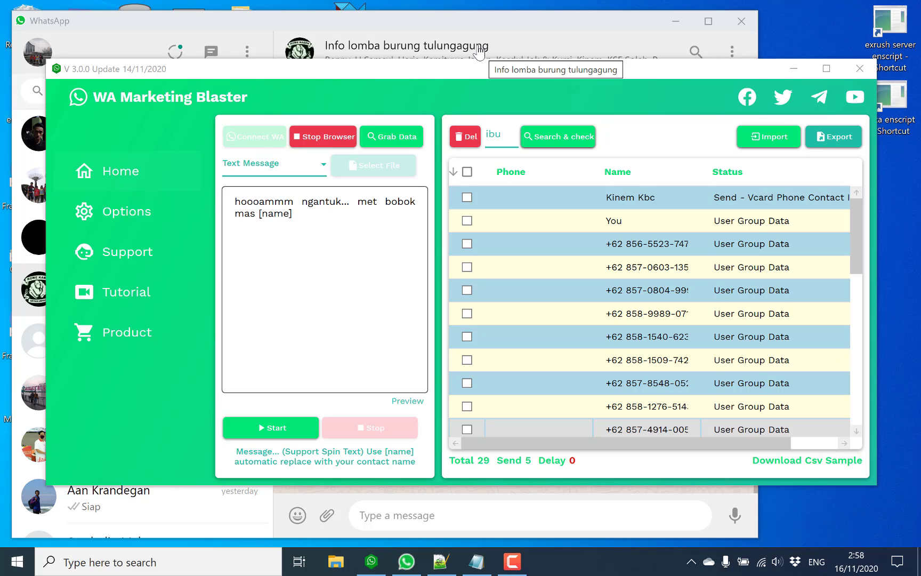
left_click(478, 52)
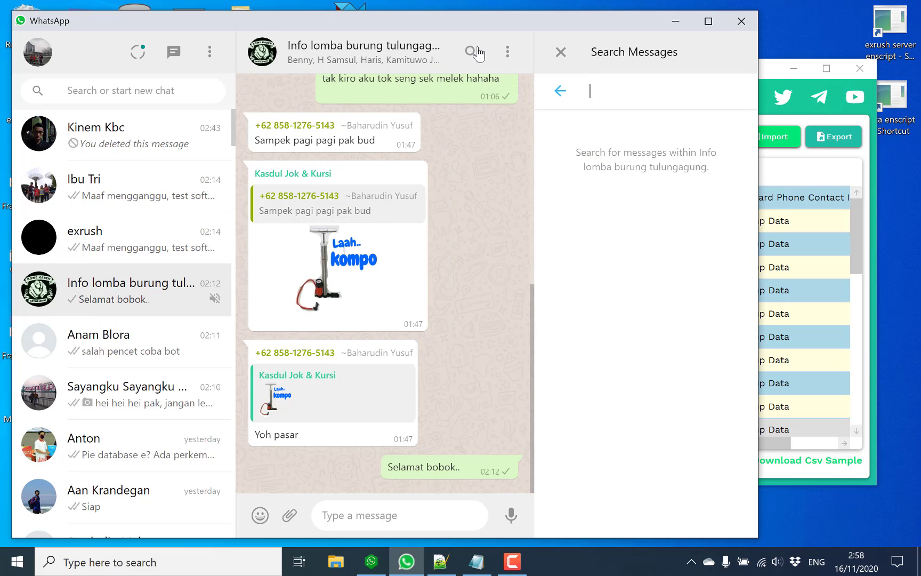
left_click(562, 53)
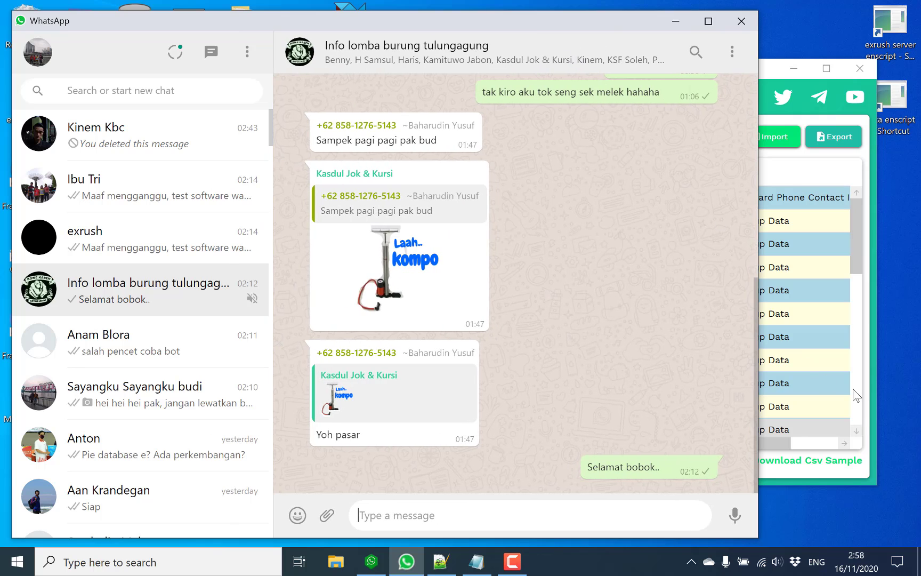
double_click(820, 361)
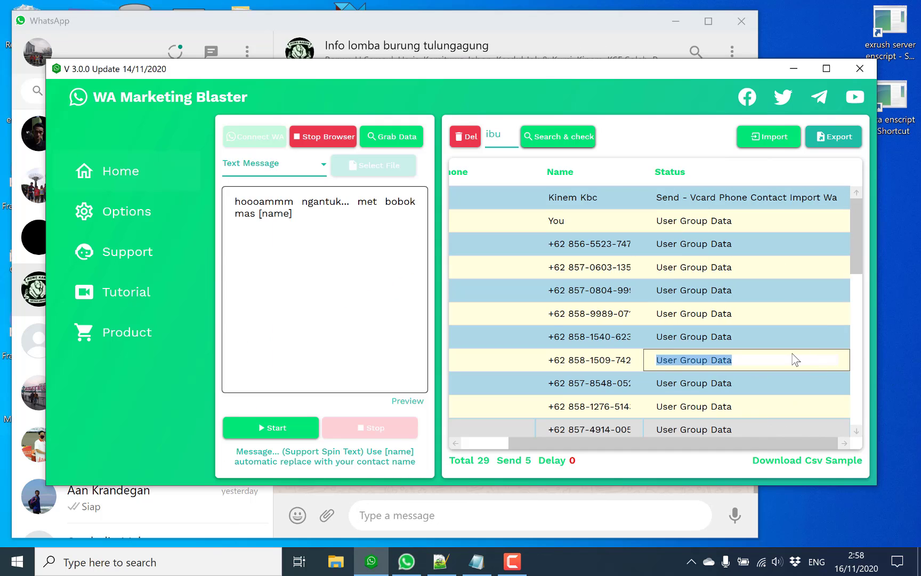
left_click(536, 318)
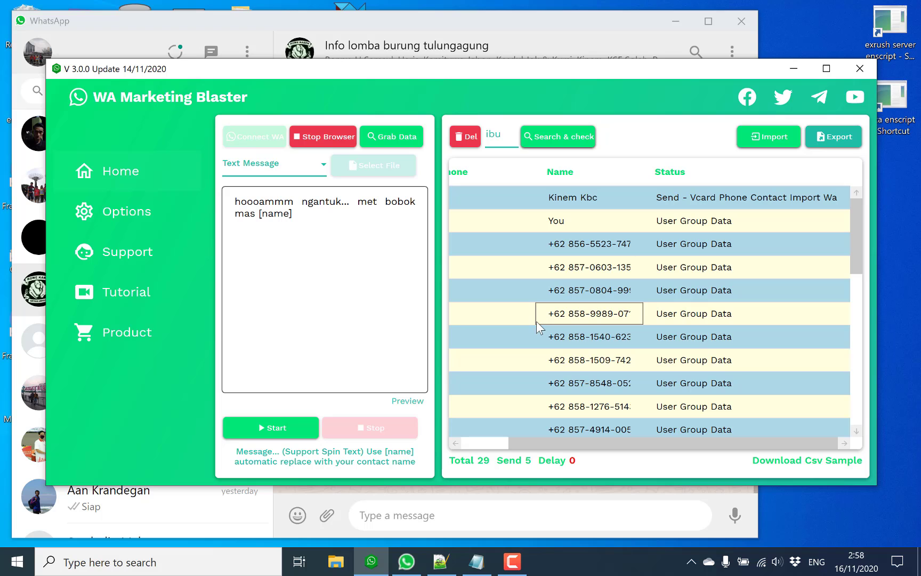
double_click(499, 436)
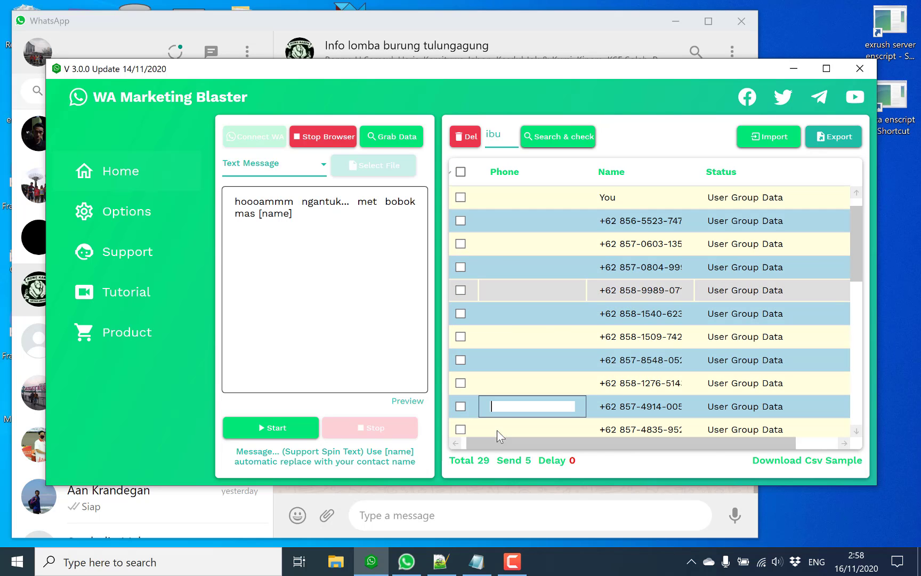
- Minimize the open windows and review the WhatsApp group links in testgrouplink.txt on the desktop, closing the file when done
left_click(675, 21)
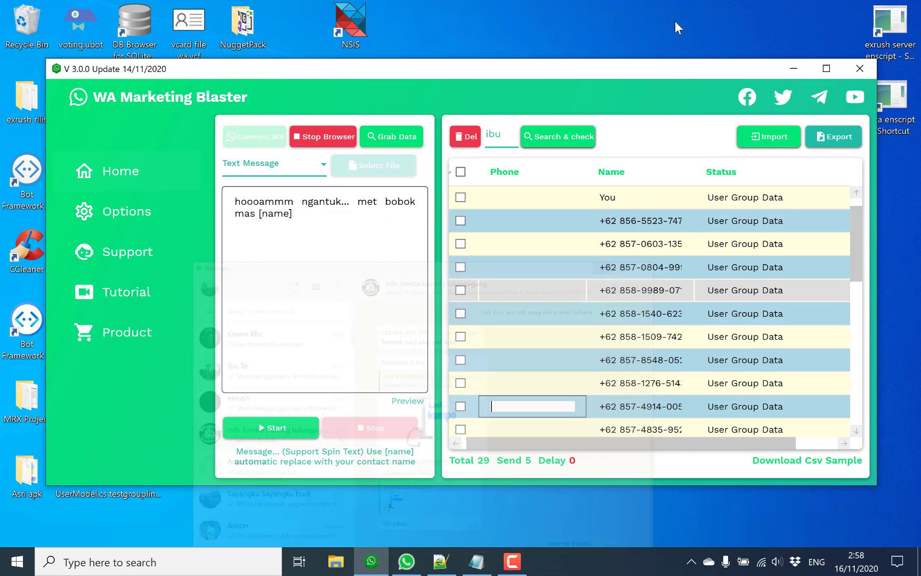
left_click(789, 69)
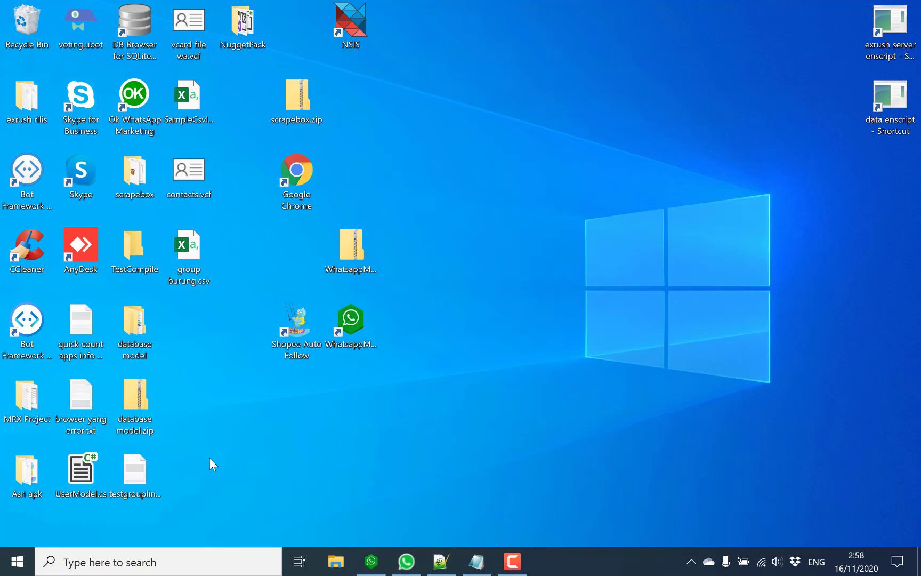
double_click(146, 470)
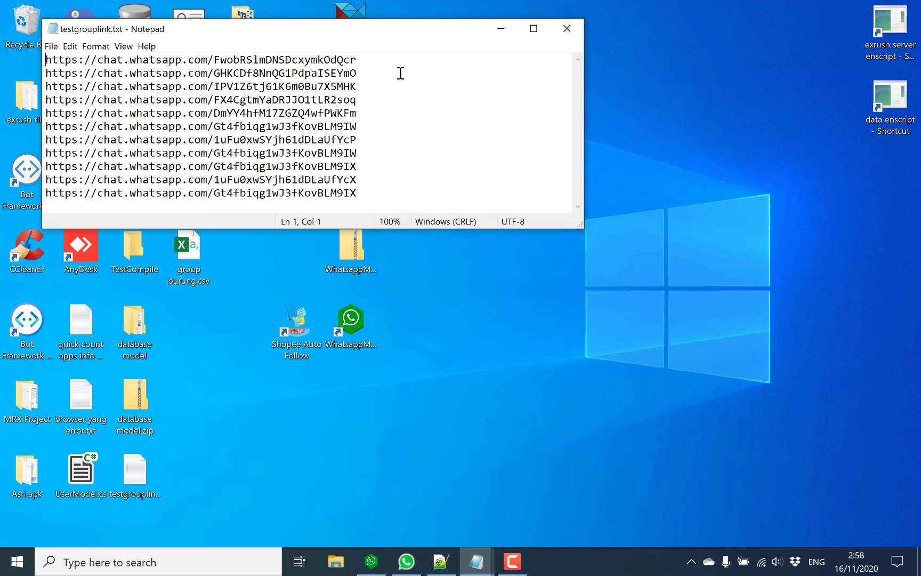
left_click(567, 30)
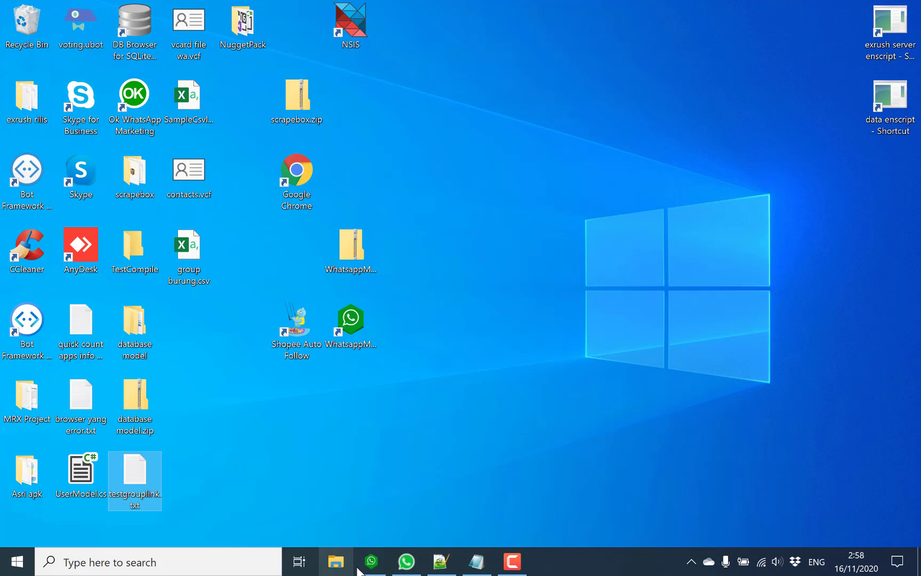
- Return to WA Marketing Blaster, select every entry in the contact list and delete them all
left_click(371, 561)
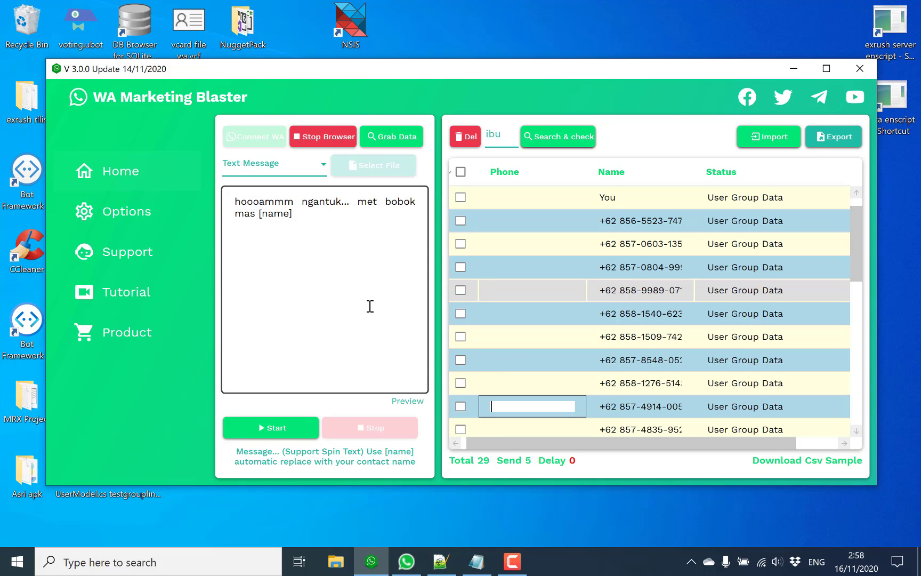
left_click(370, 254)
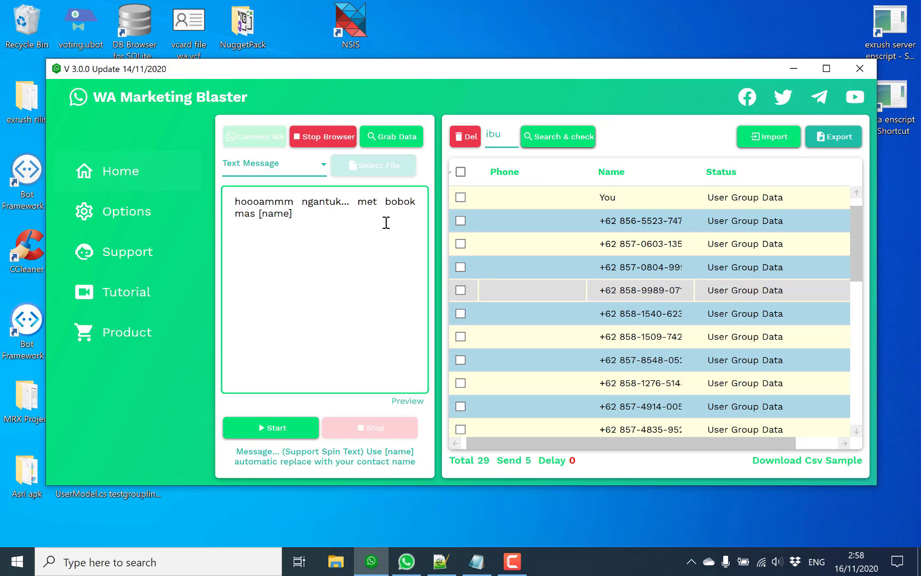
left_click(461, 171)
left_click(468, 137)
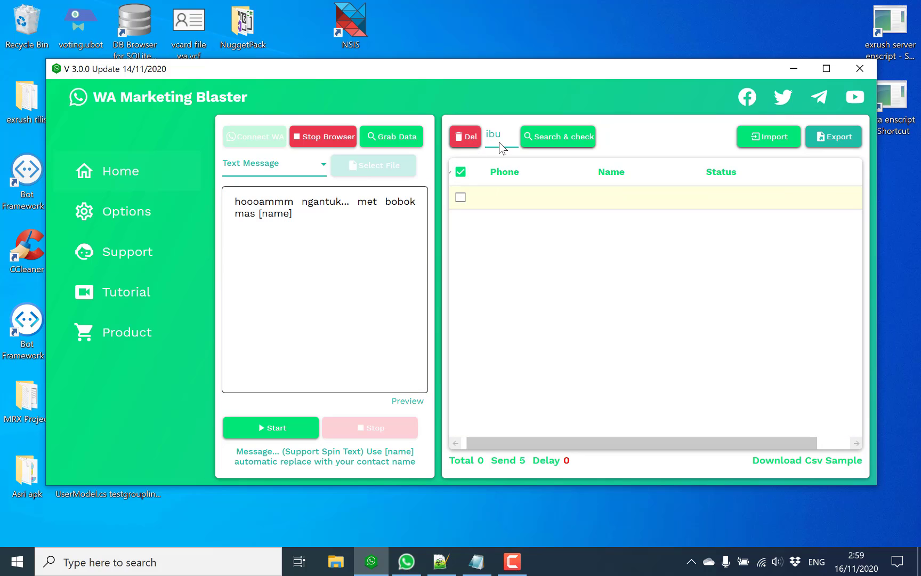
- Import the WhatsApp group links from testgrouplink.txt on the Desktop into the contact list
left_click(792, 69)
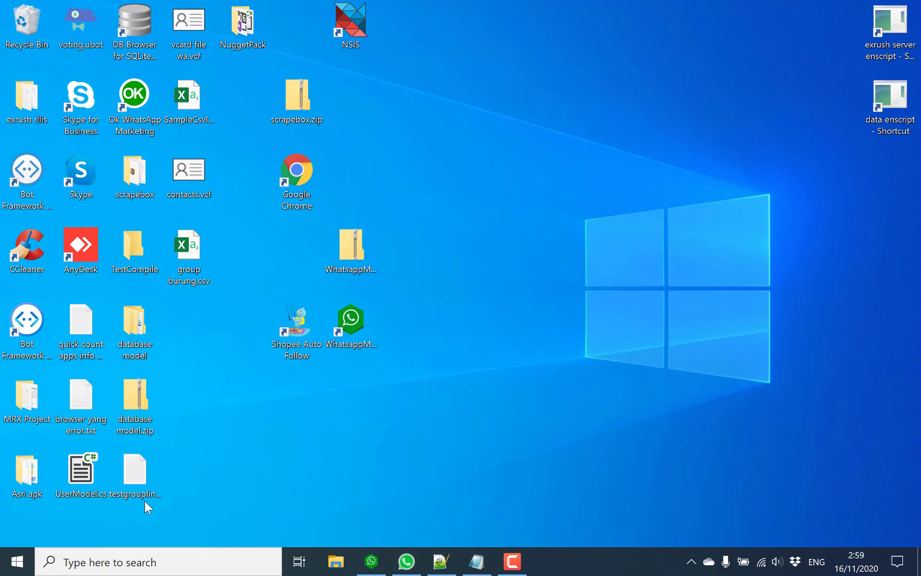
left_click(376, 564)
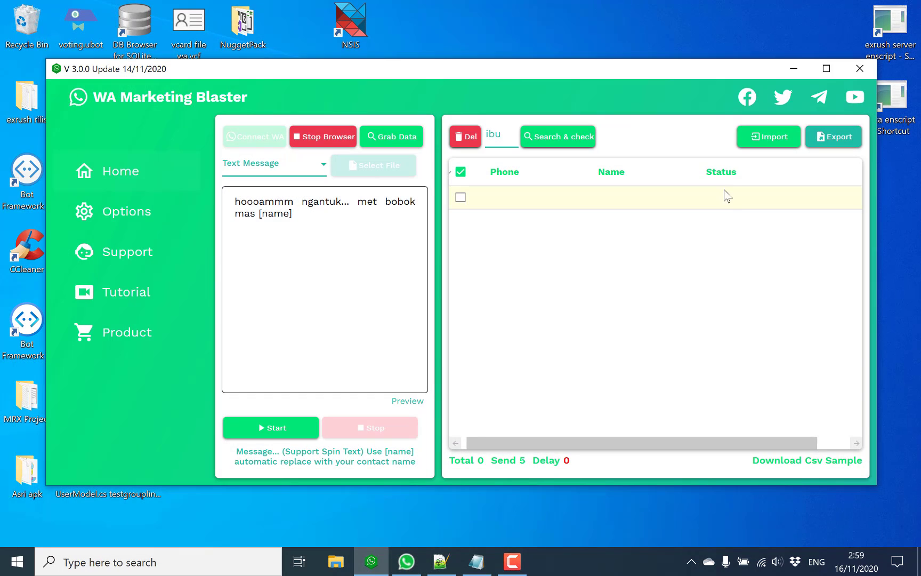
left_click(758, 140)
scroll(389, 245, "down", 5)
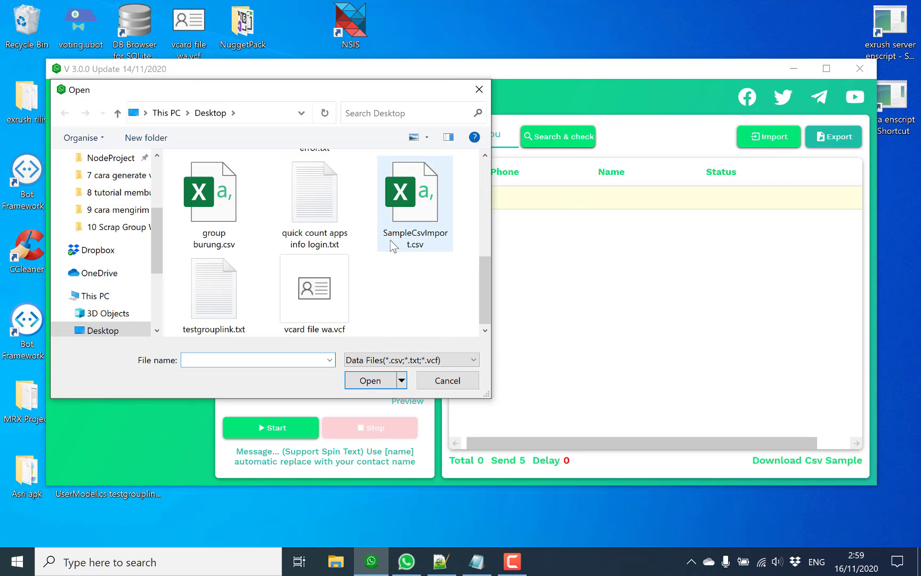
left_click(208, 300)
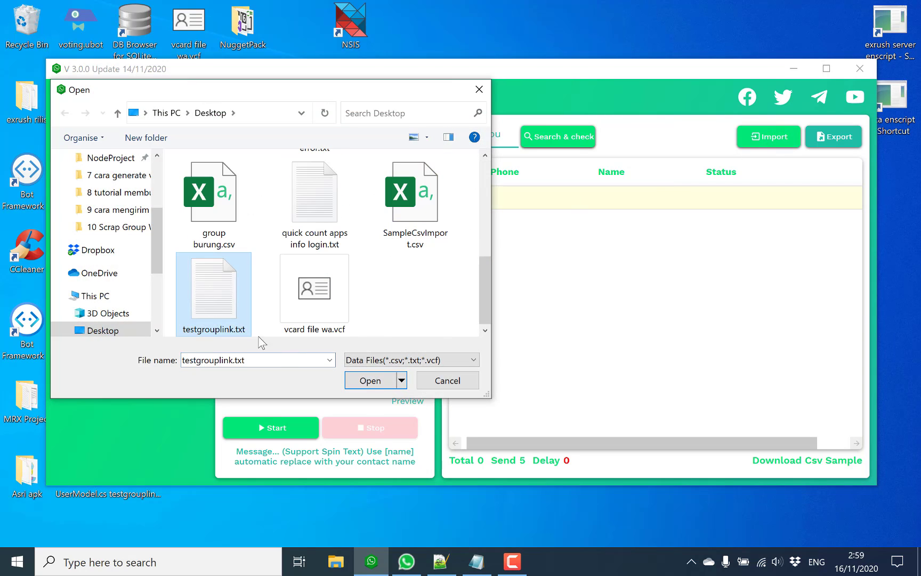
left_click(384, 382)
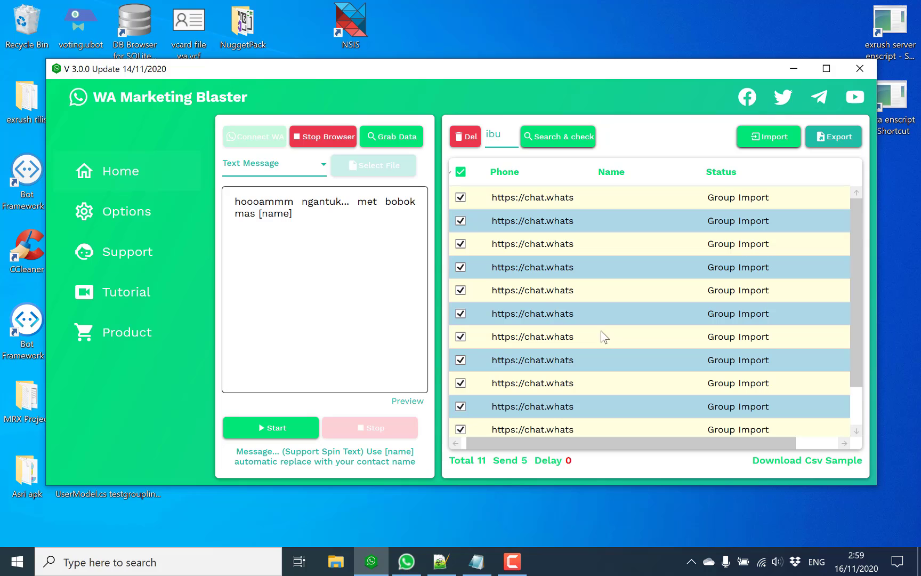
- Clear the text message completely and start the run for the imported group links
left_click(388, 253)
key("ctrl+a")
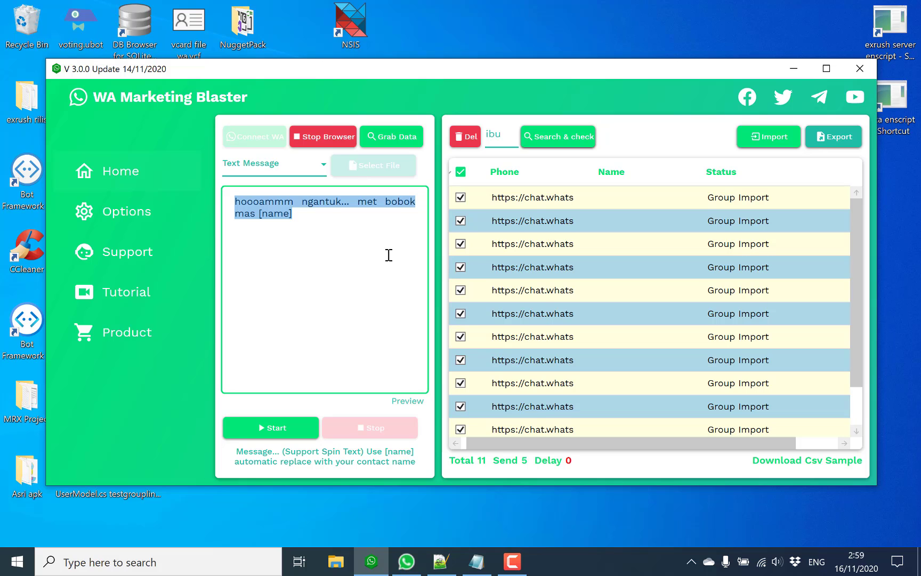
key("BackSpace")
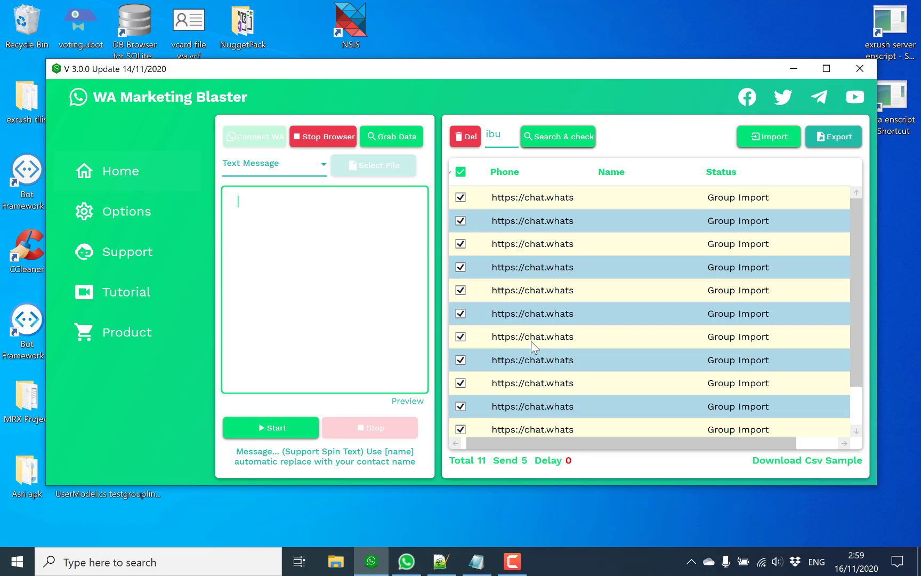
left_click(295, 432)
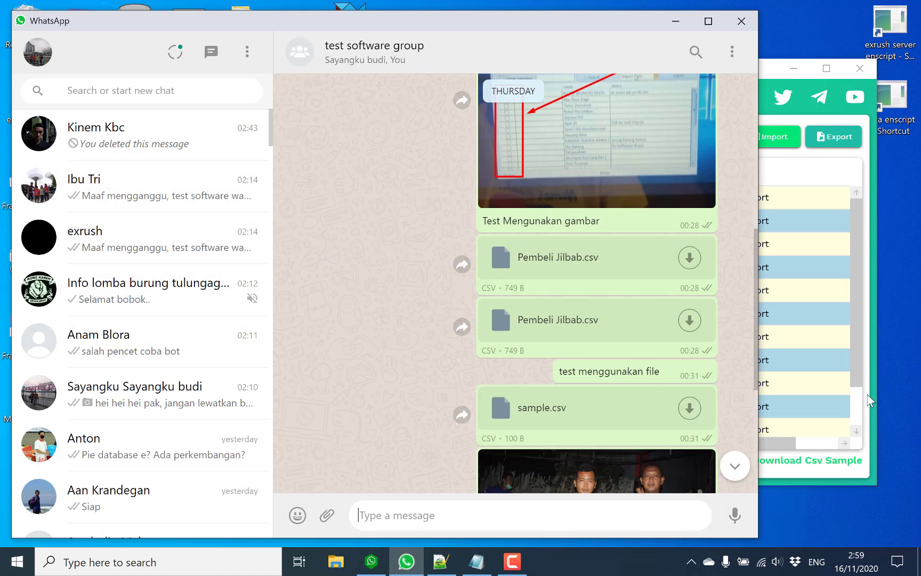
scroll(711, 383, "down", 1)
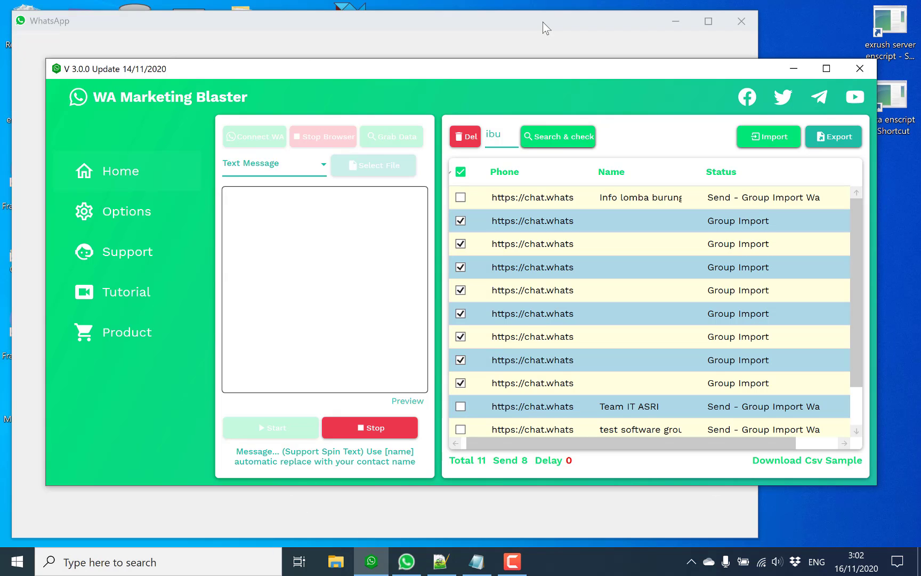
- Bring the WhatsApp window forward to check on the run and close the blaster's completion notice
left_click(676, 58)
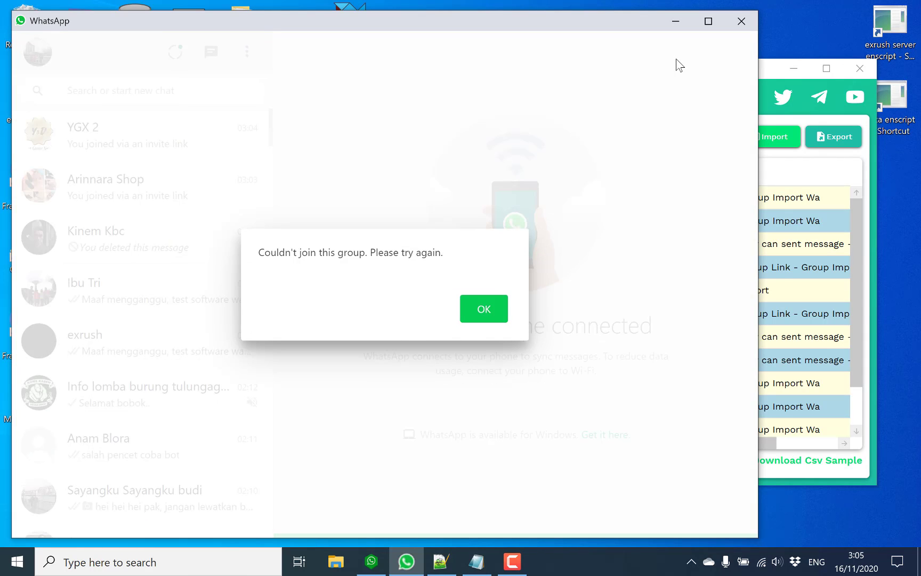
mouse_move(372, 561)
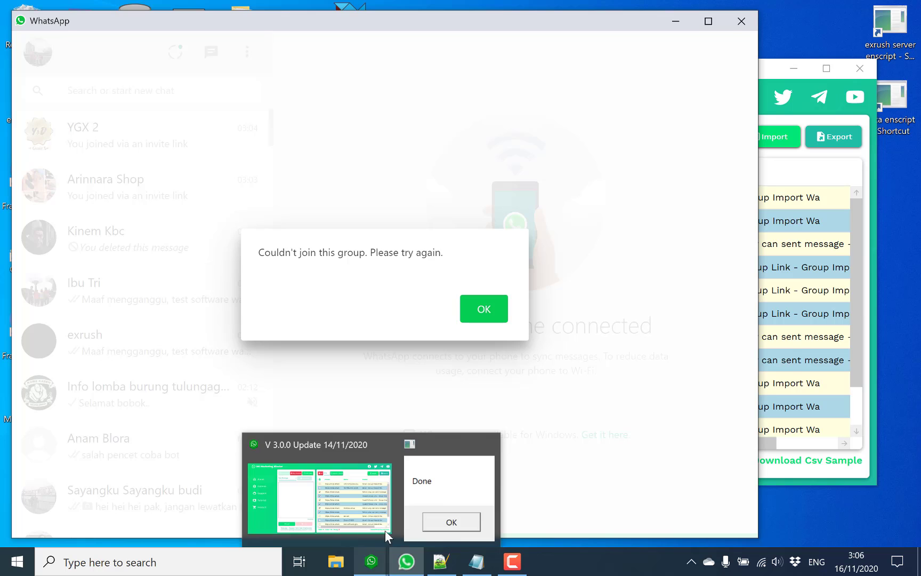
left_click(445, 477)
left_click(482, 331)
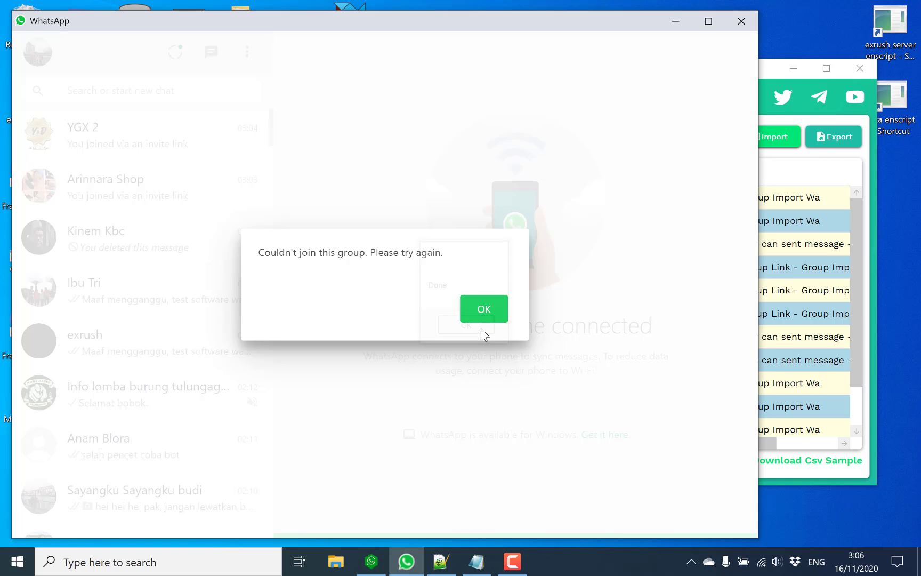
- Sort the imported groups by status in WA Marketing Blaster and examine the full status text of individual rows
left_click(788, 180)
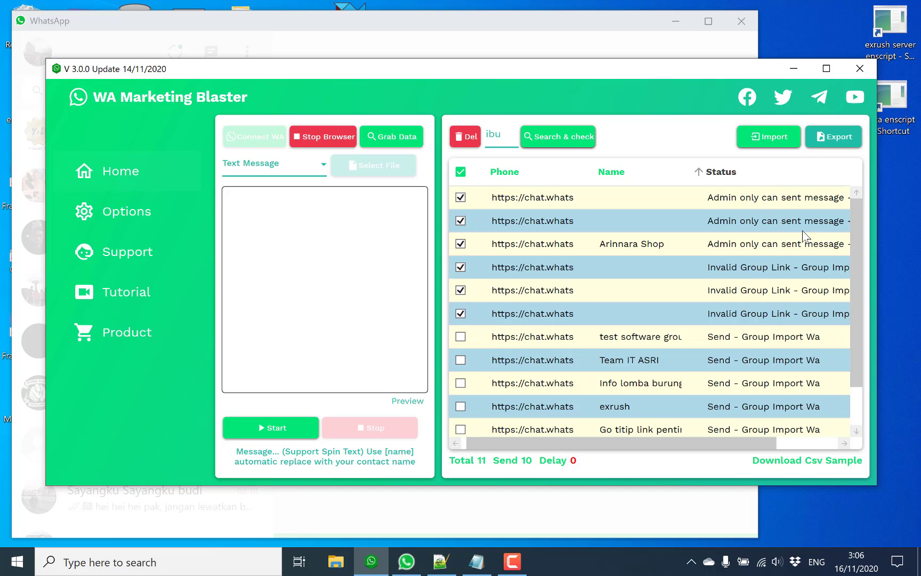
scroll(762, 268, "down", 1)
scroll(761, 268, "up", 1)
double_click(760, 267)
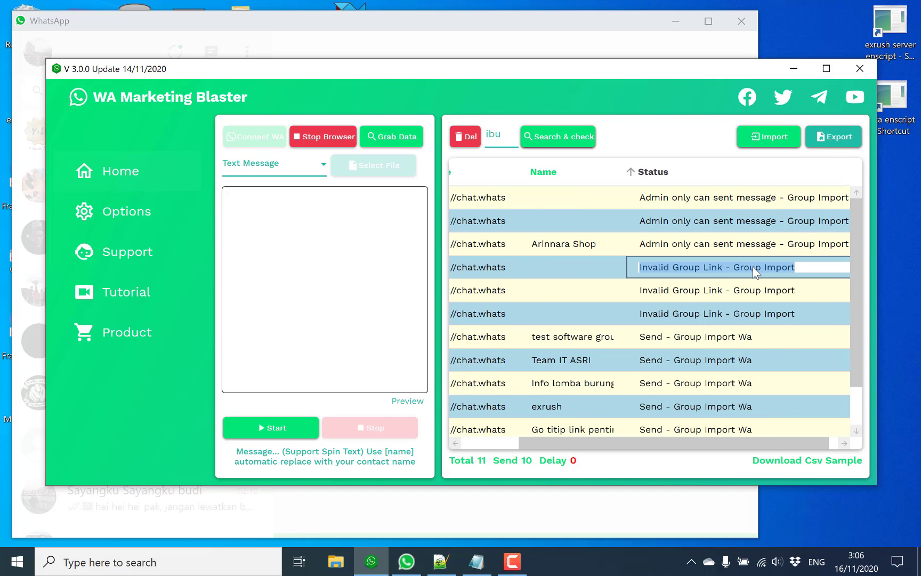
double_click(656, 292)
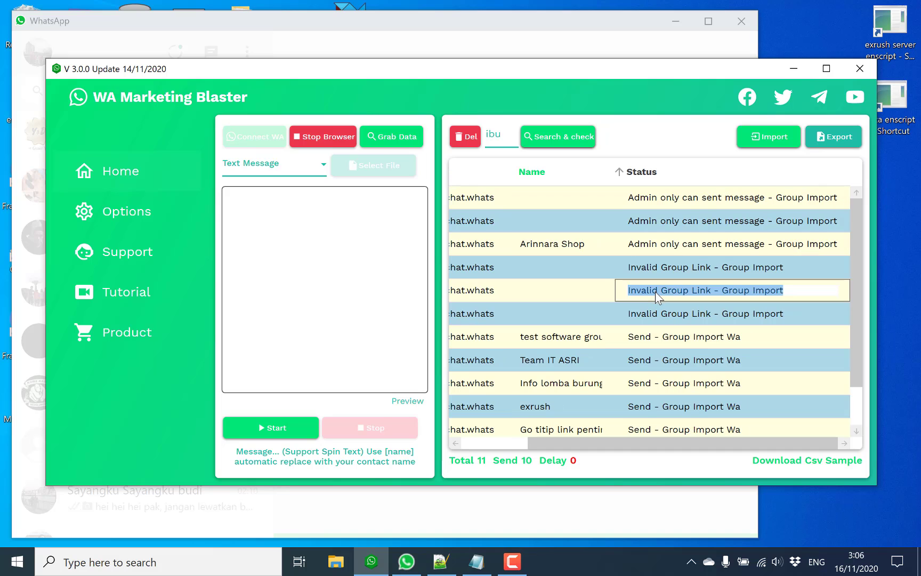
double_click(646, 228)
left_click_drag(688, 443, 619, 447)
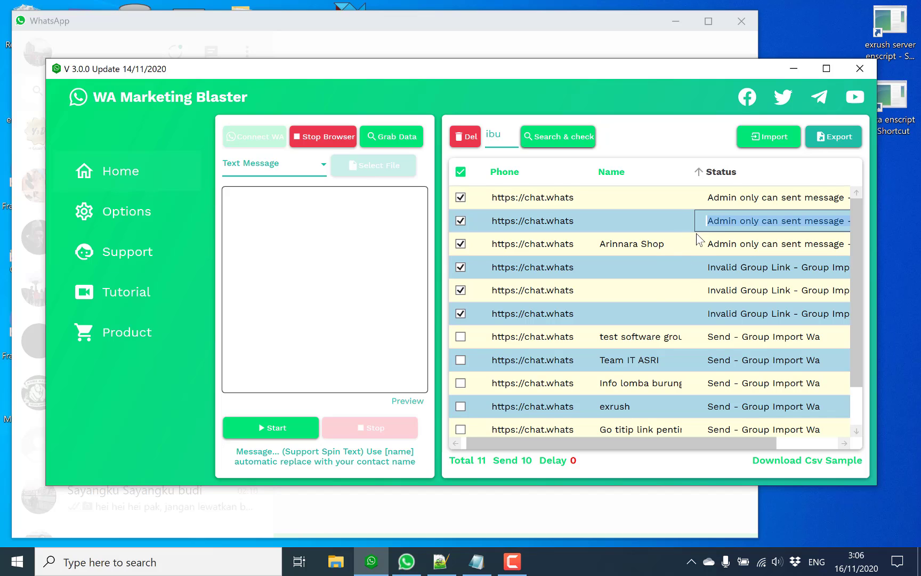
- Switch to WhatsApp, dismiss the group-join notice and exit the YGX 2 group
left_click(407, 561)
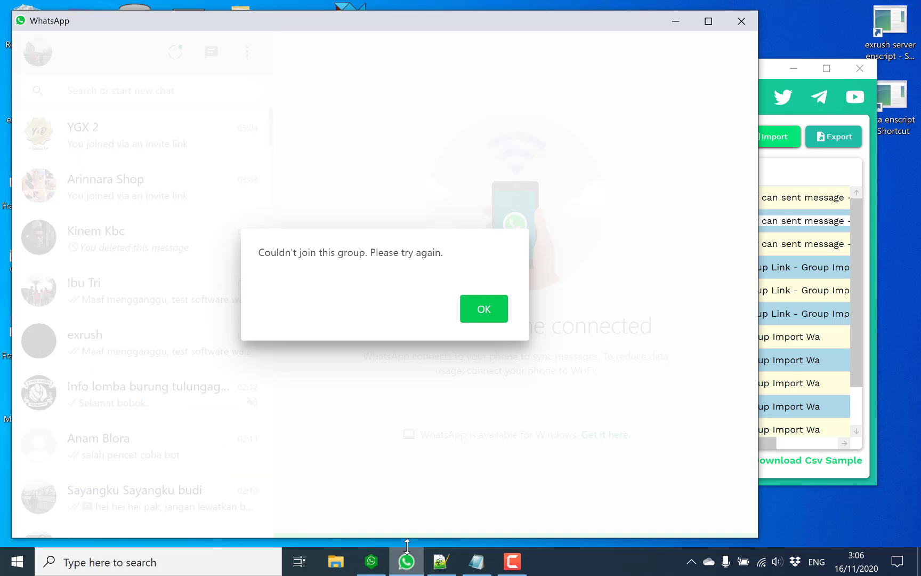
left_click(483, 314)
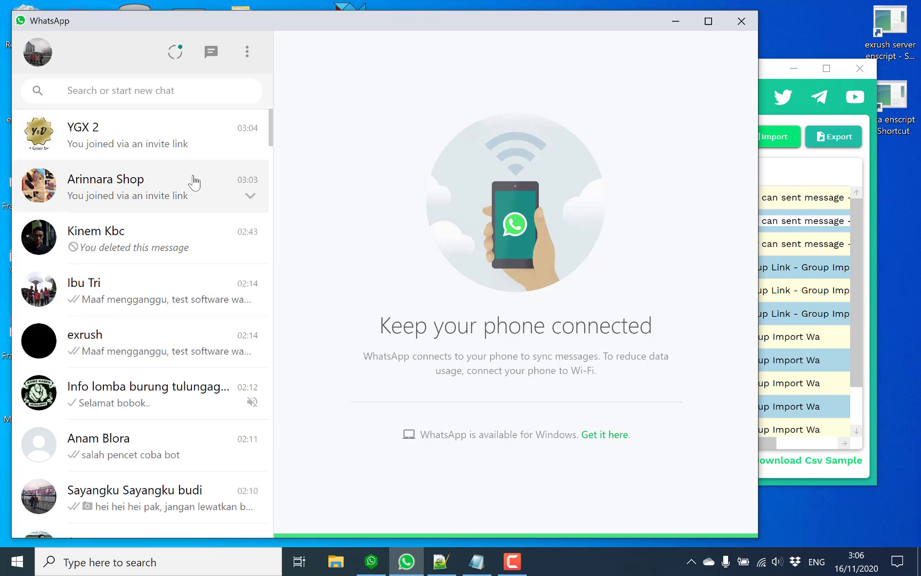
left_click(179, 143)
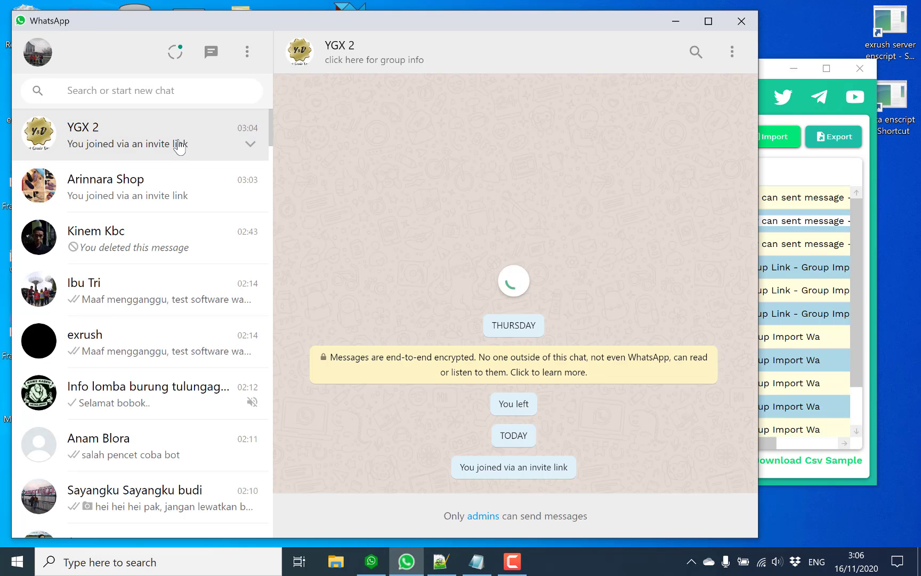
left_click(732, 53)
left_click(668, 209)
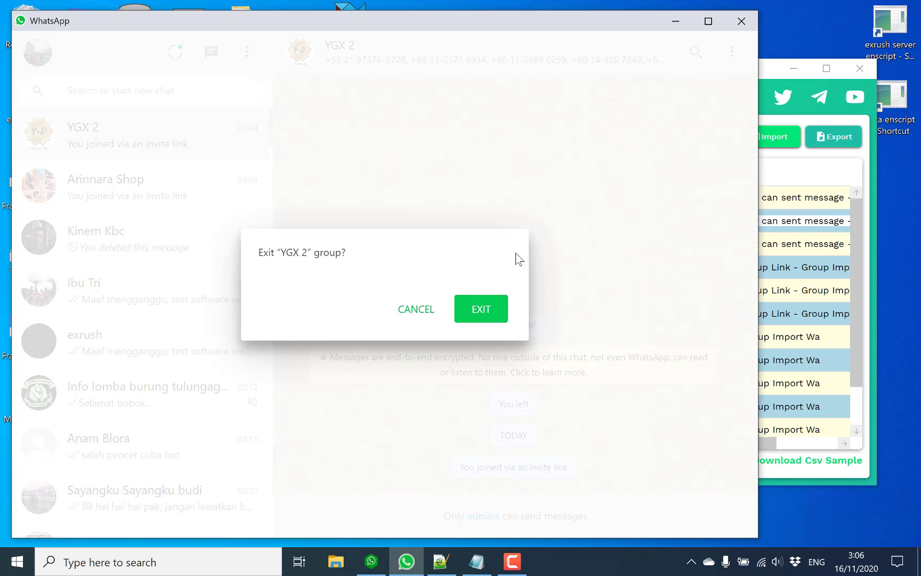
left_click(479, 309)
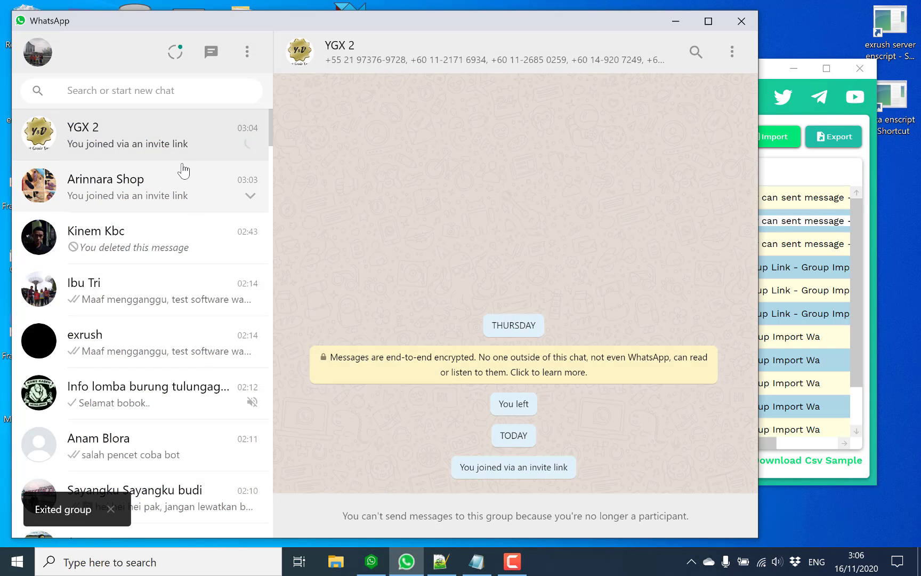
- Look through the Arinnara Shop group's member list and exit the group
left_click(177, 184)
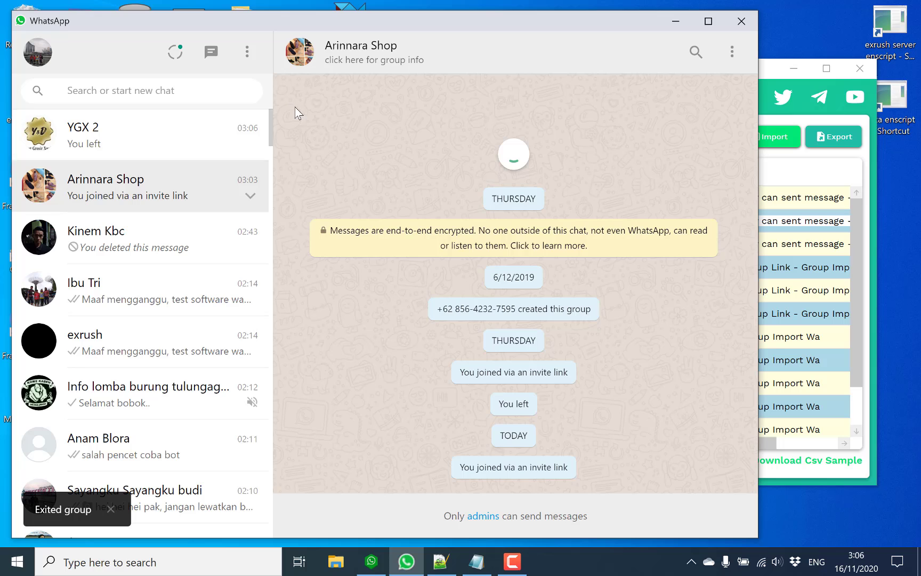
left_click(375, 54)
scroll(634, 240, "down", 10)
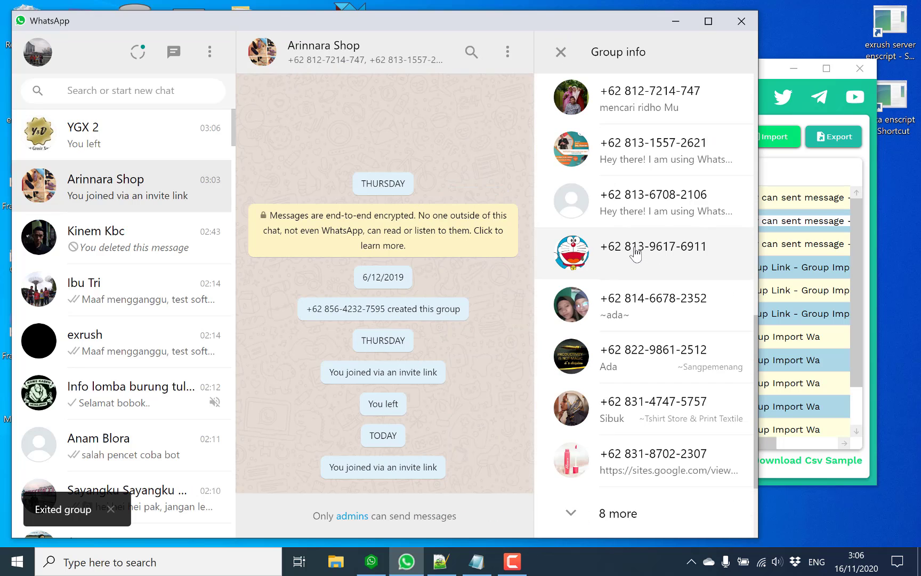
left_click(561, 51)
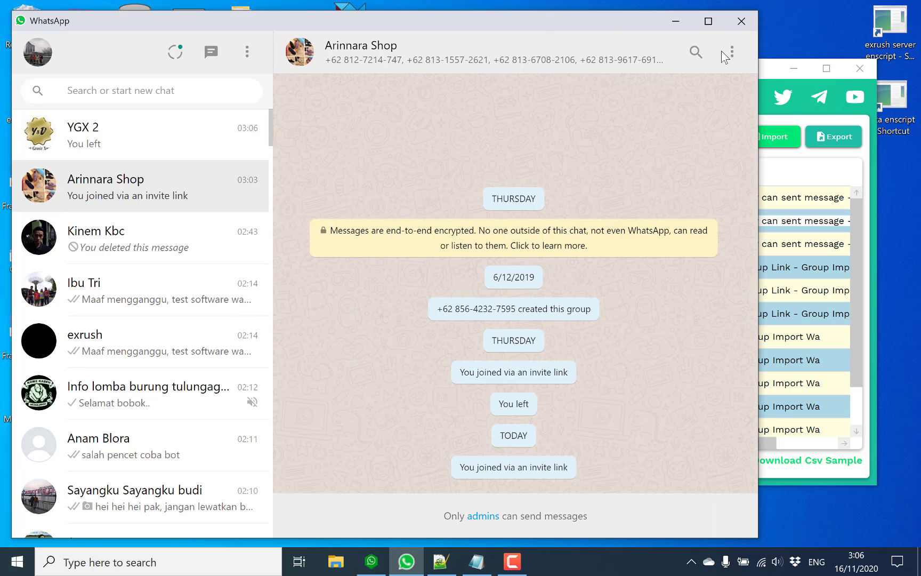
left_click(732, 52)
left_click(667, 209)
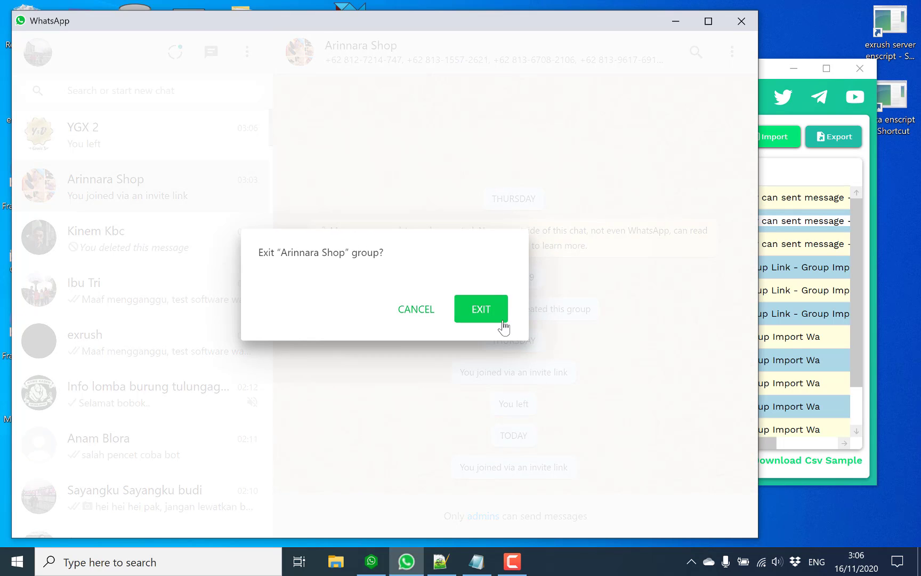
left_click(481, 310)
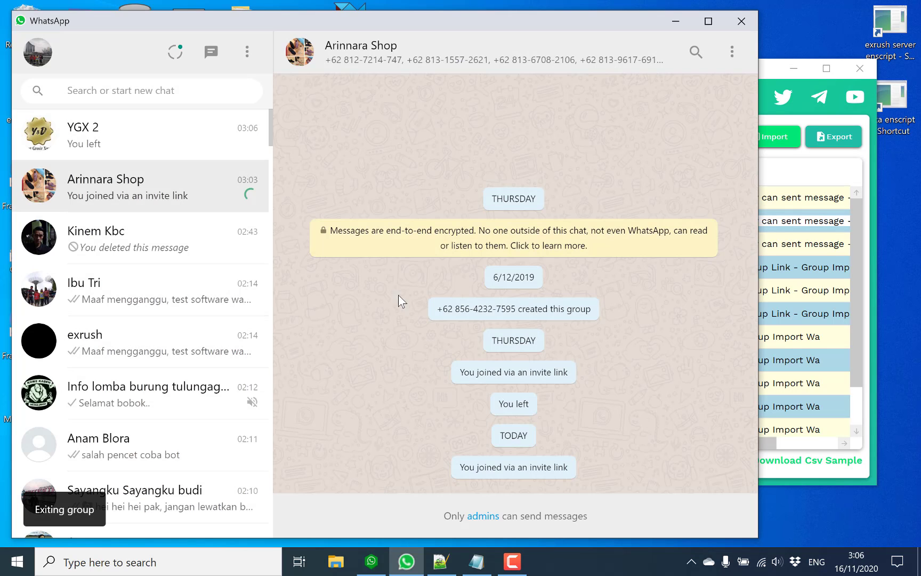
- Delete the exited Arinnara Shop and YGX 2 groups from the chat list
right_click(167, 185)
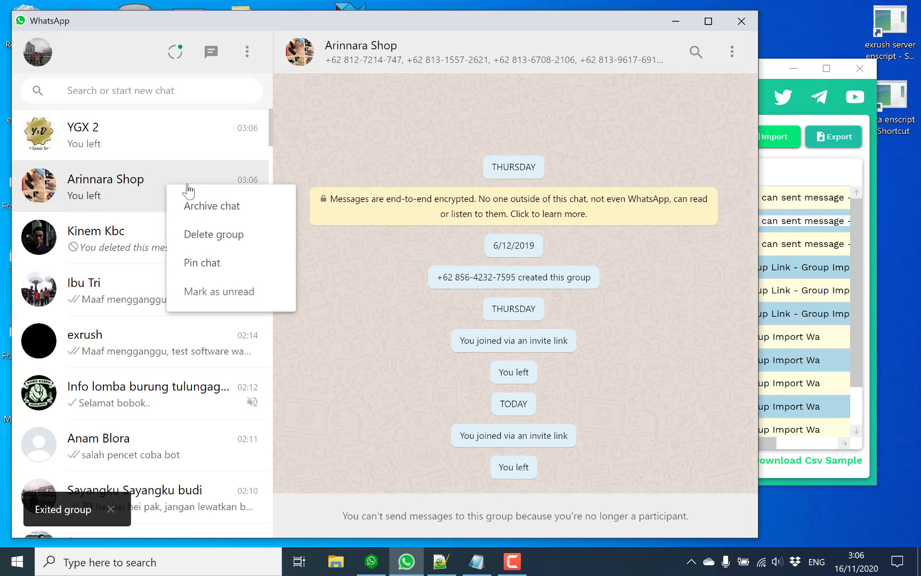
left_click(252, 238)
left_click(485, 309)
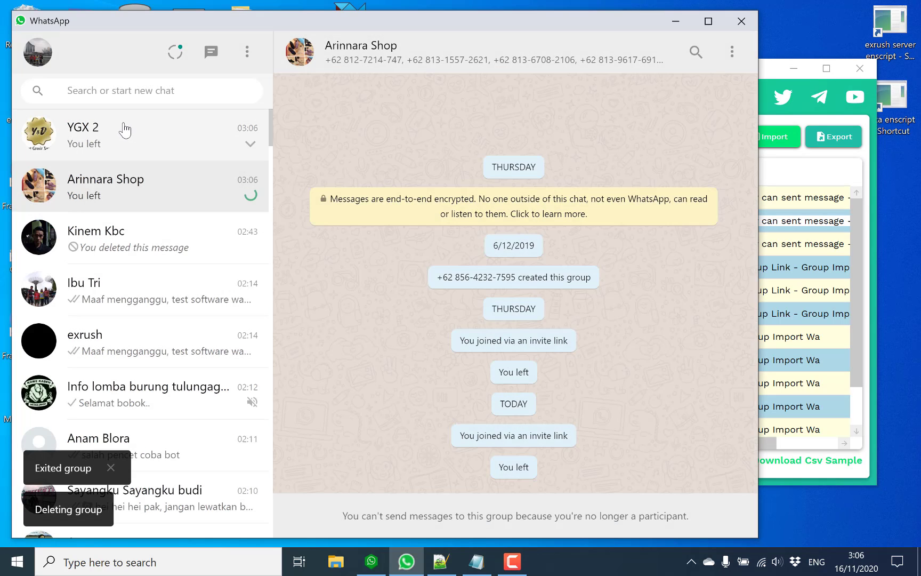
right_click(164, 140)
left_click(208, 185)
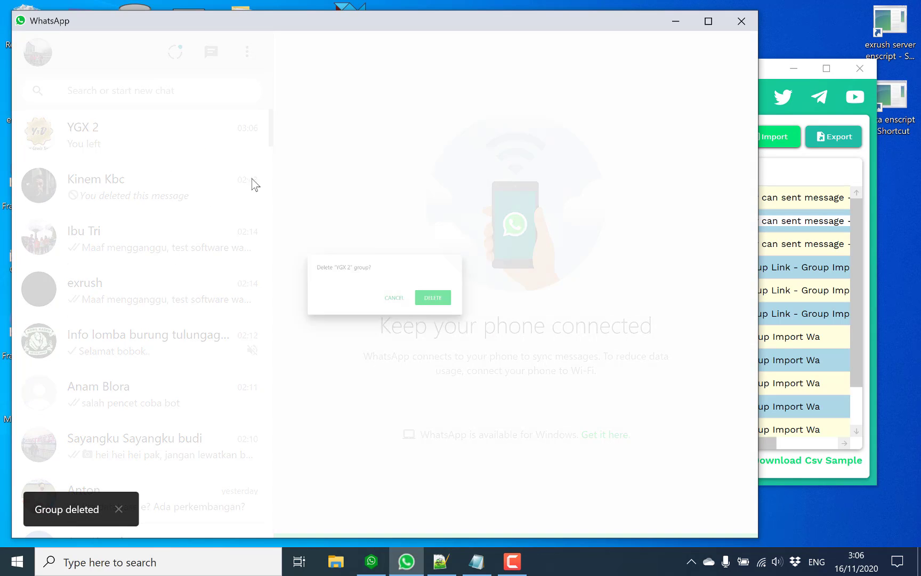
left_click(505, 317)
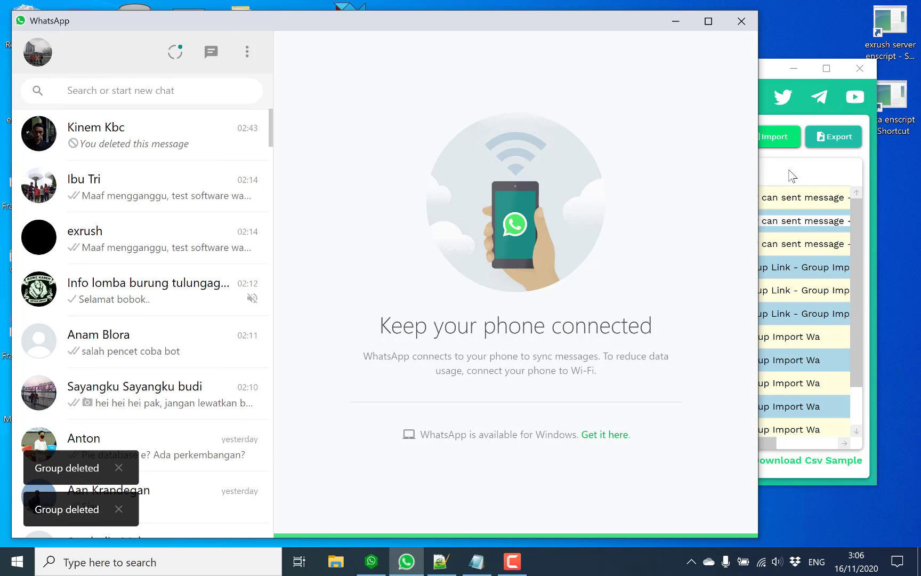
- Switch back to WA Marketing Blaster, sort the imported groups by status in ascending order and stop the connected WhatsApp browser
left_click(789, 177)
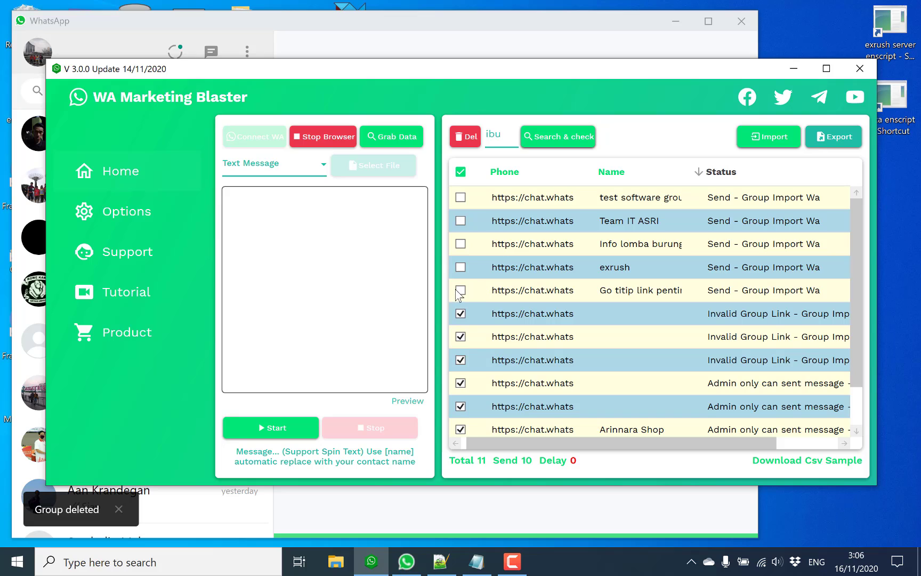
left_click(352, 274)
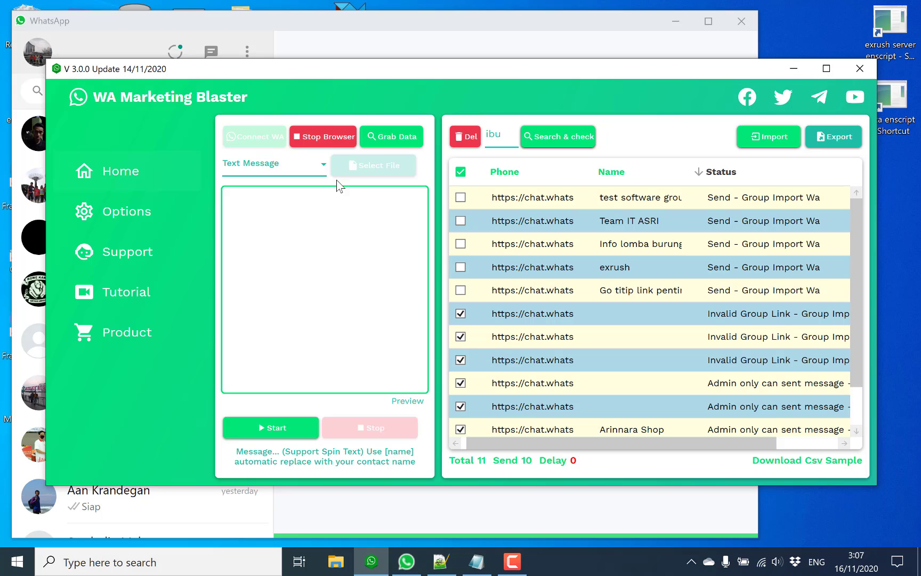
left_click(372, 33)
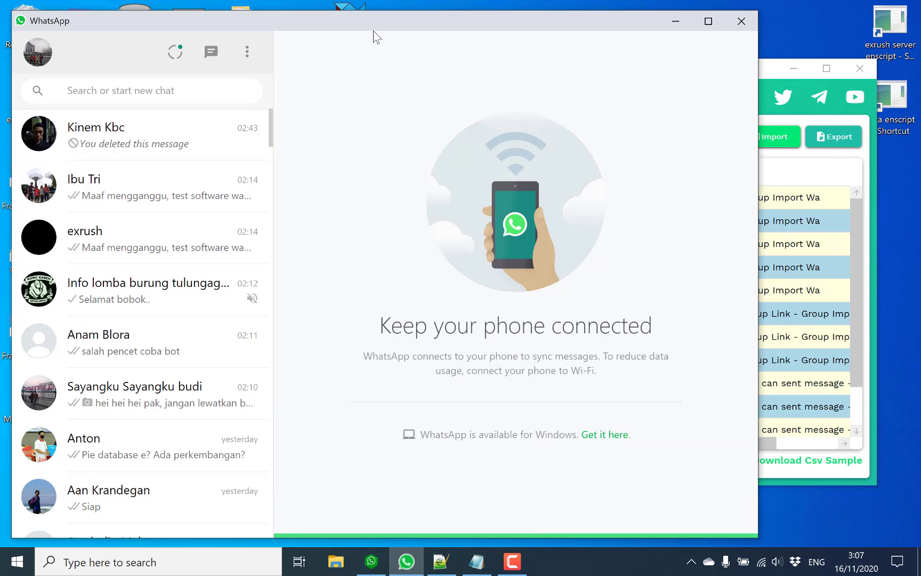
left_click(820, 166)
left_click(820, 166)
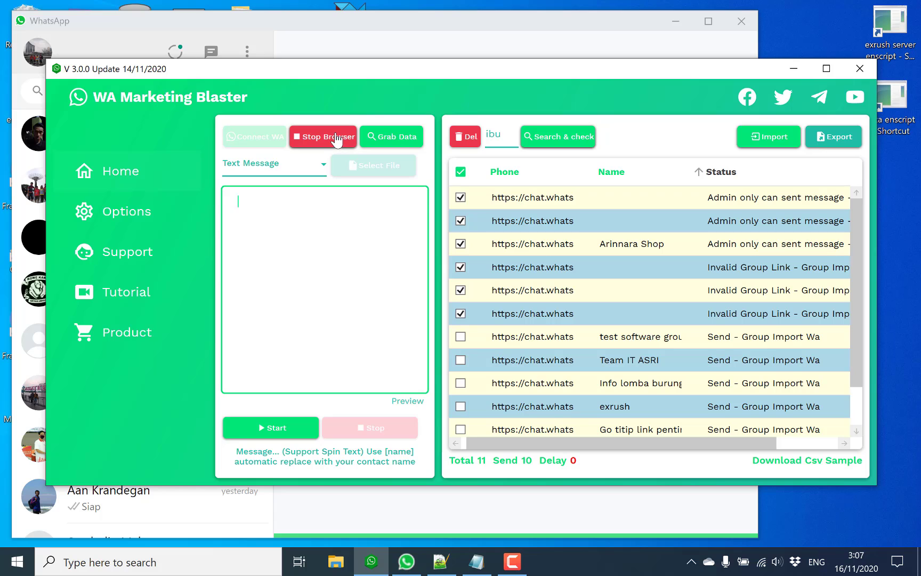
left_click(336, 137)
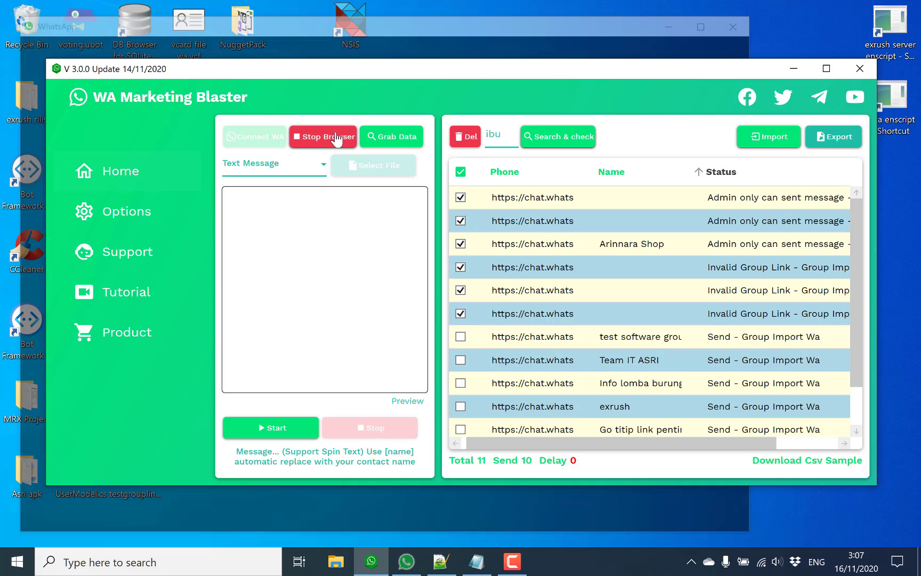